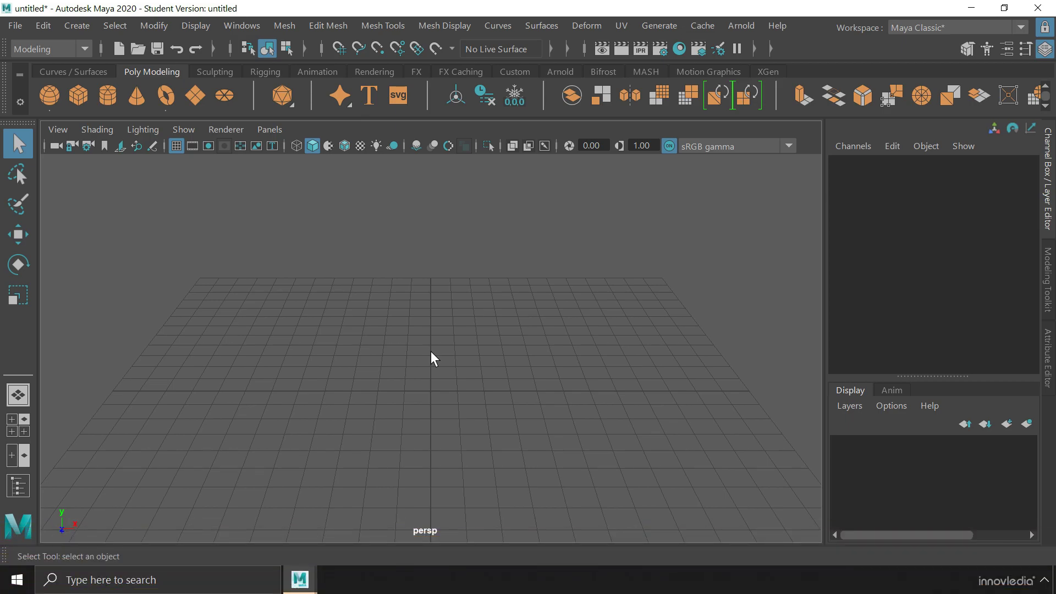
# Step: Create a cube, sphere and cylinder: cube moved left, sphere raised, cylinder moved right
pyautogui.click(76, 99)
pyautogui.press('w')
pyautogui.moveTo(508, 393); pyautogui.dragTo(446, 393)
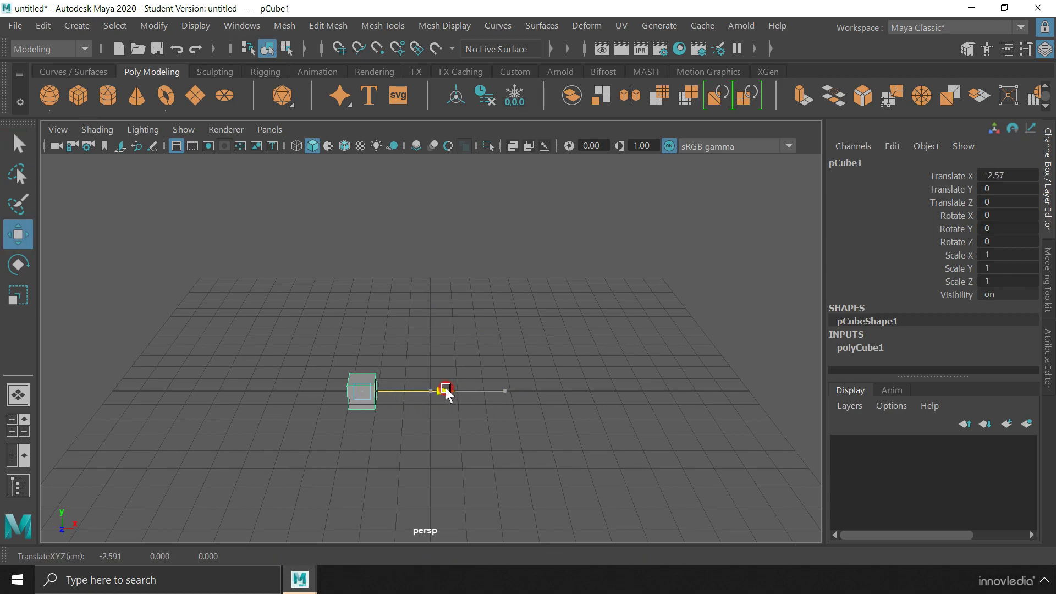
pyautogui.click(53, 94)
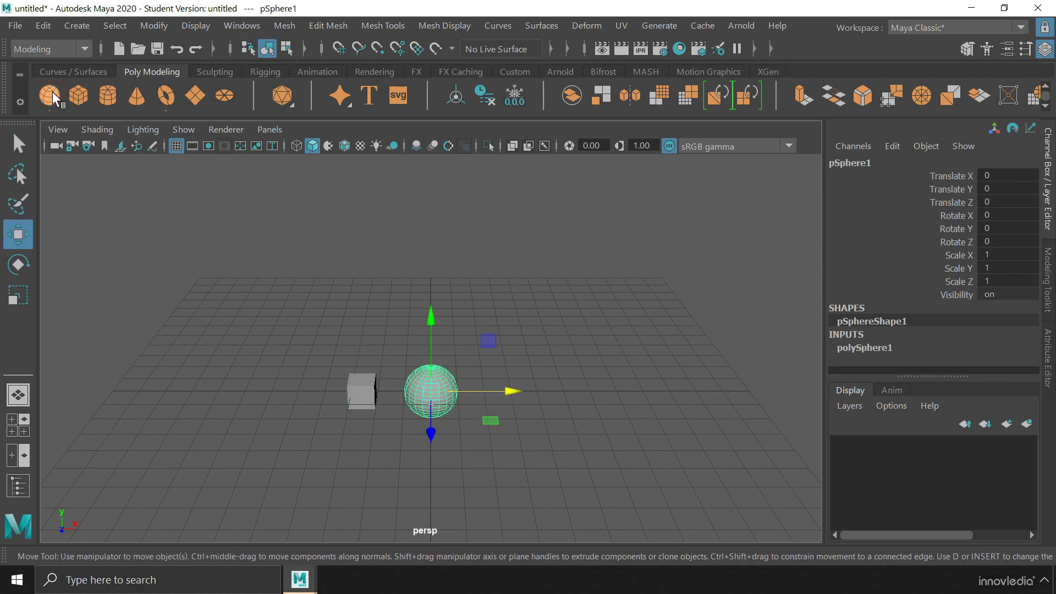
pyautogui.moveTo(429, 316); pyautogui.dragTo(423, 296)
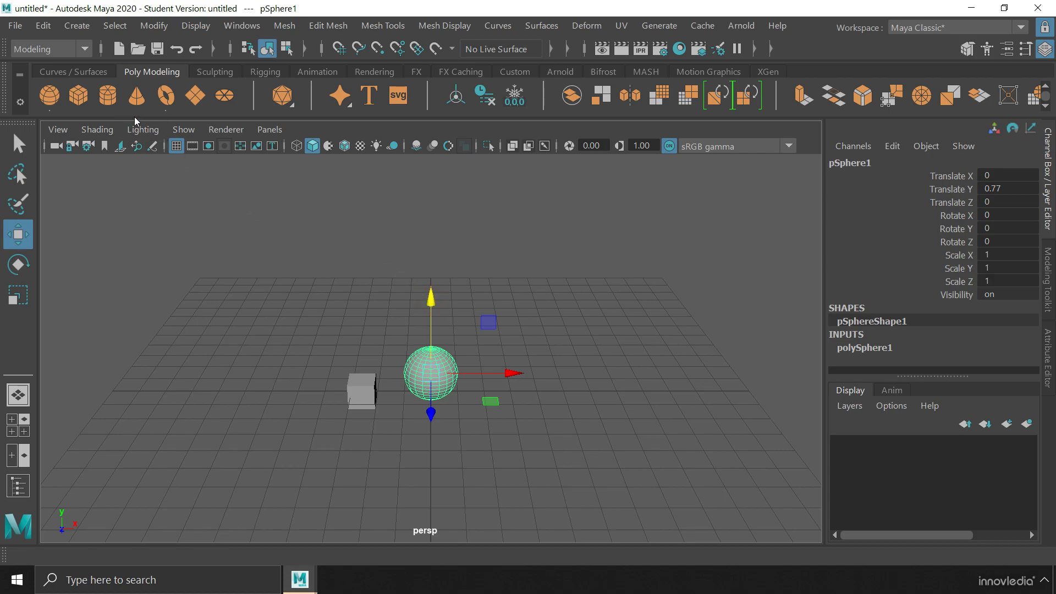
pyautogui.click(108, 95)
pyautogui.moveTo(506, 393); pyautogui.dragTo(598, 394)
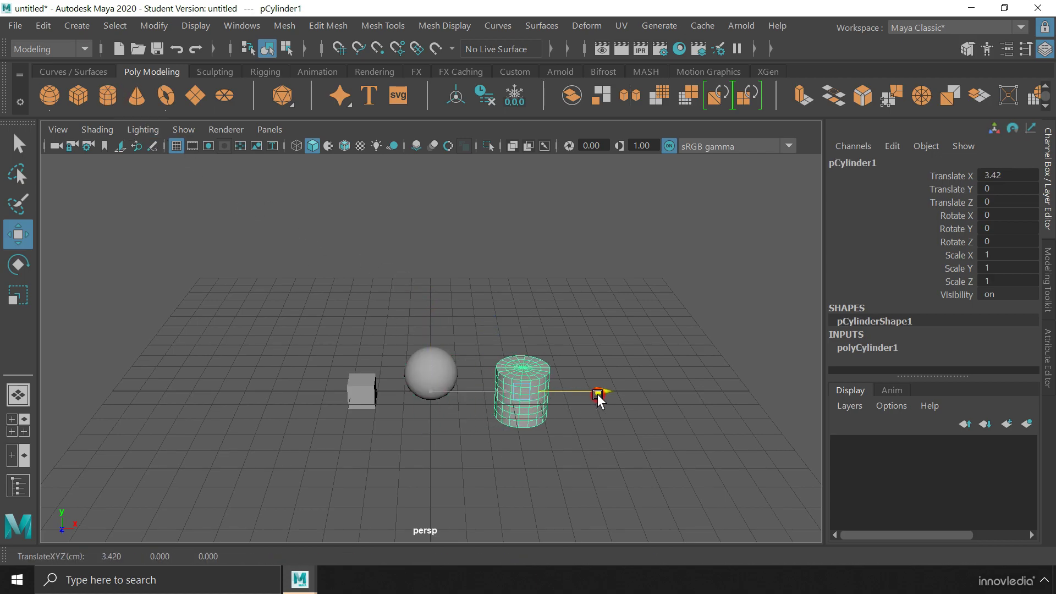
# Step: Frame all three objects, deselect them, and turn on Wireframe on Shaded
pyautogui.press('a')
pyautogui.click(549, 433)
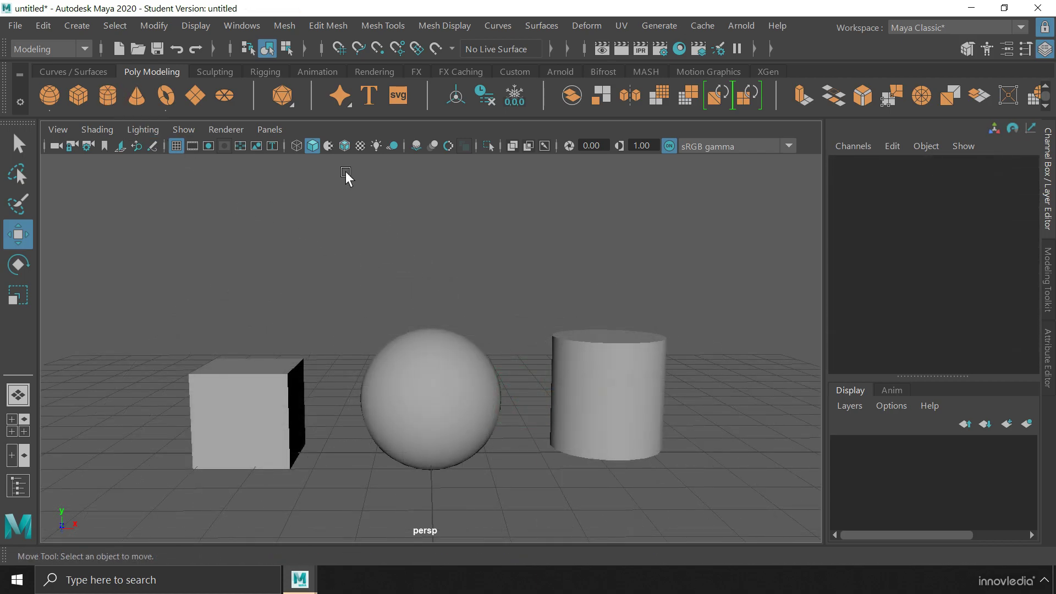
pyautogui.click(343, 145)
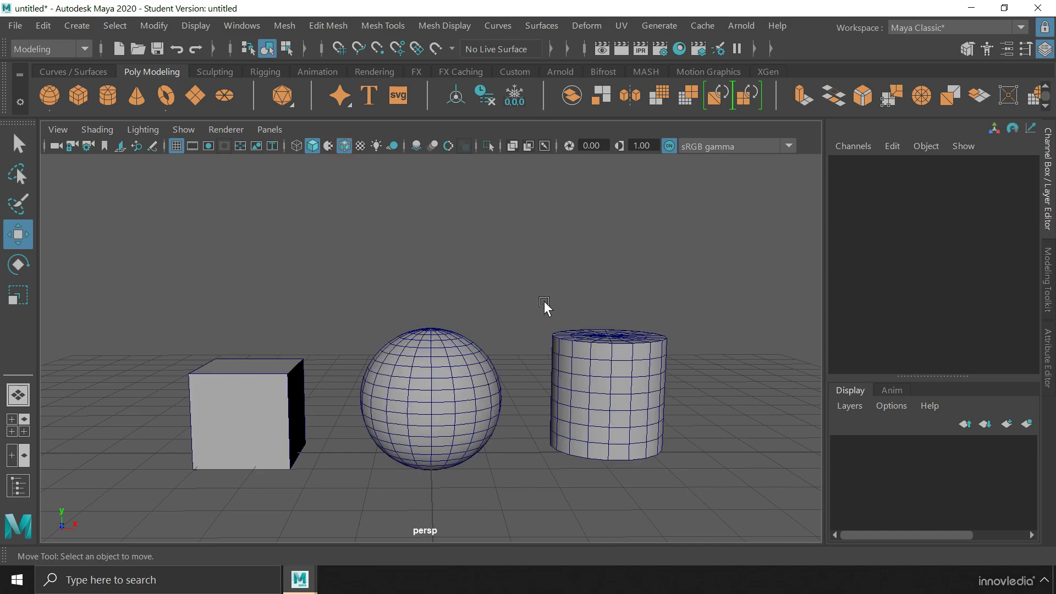
# Step: Open the Outliner from the Windows menu, then hide and re-show it twice
pyautogui.click(246, 28)
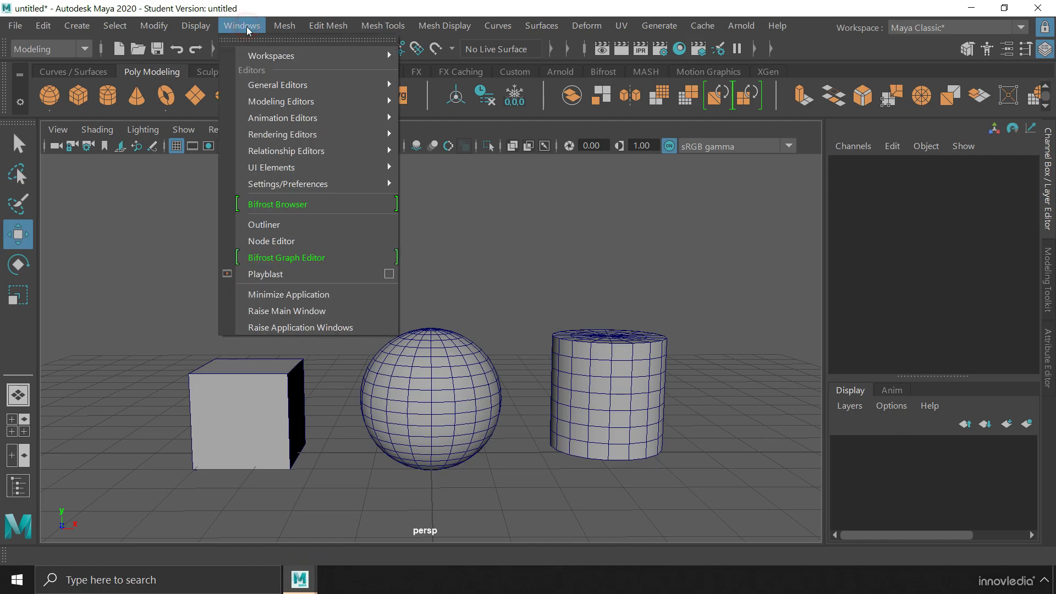
pyautogui.click(293, 228)
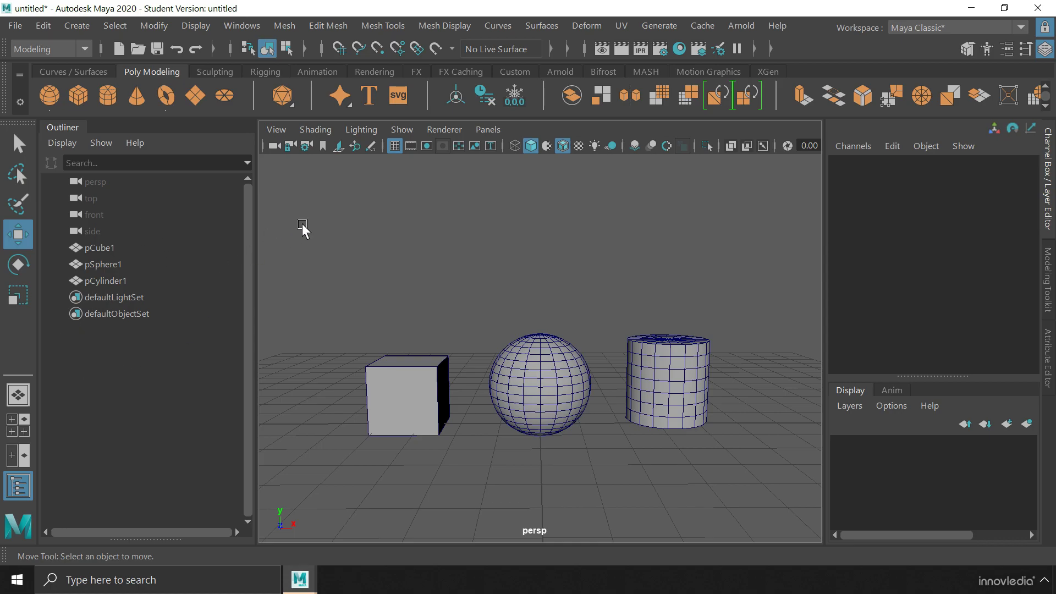
pyautogui.click(24, 490)
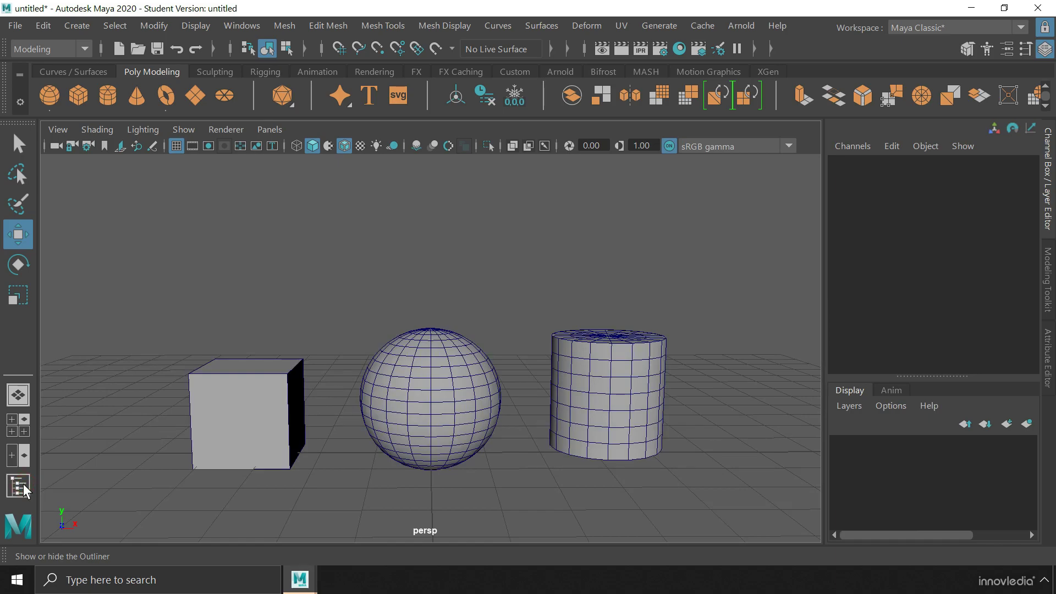
pyautogui.click(25, 490)
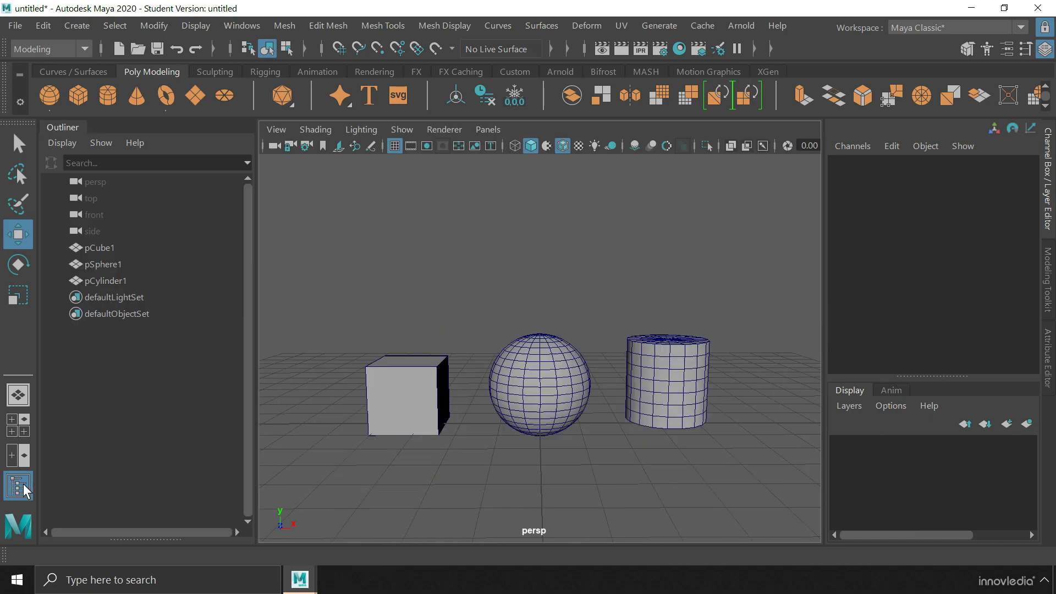
pyautogui.click(24, 485)
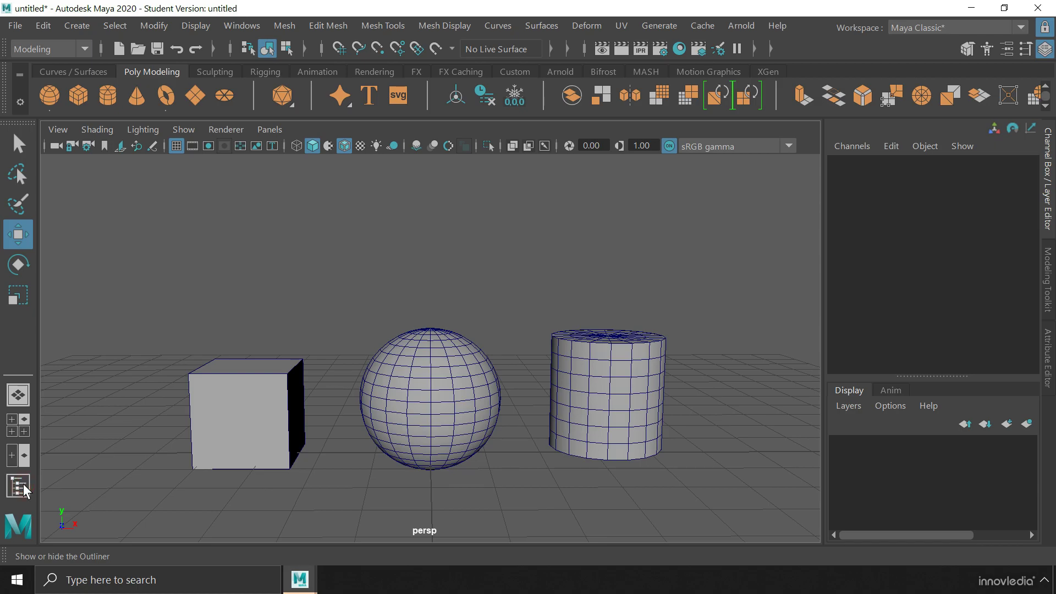
pyautogui.click(23, 483)
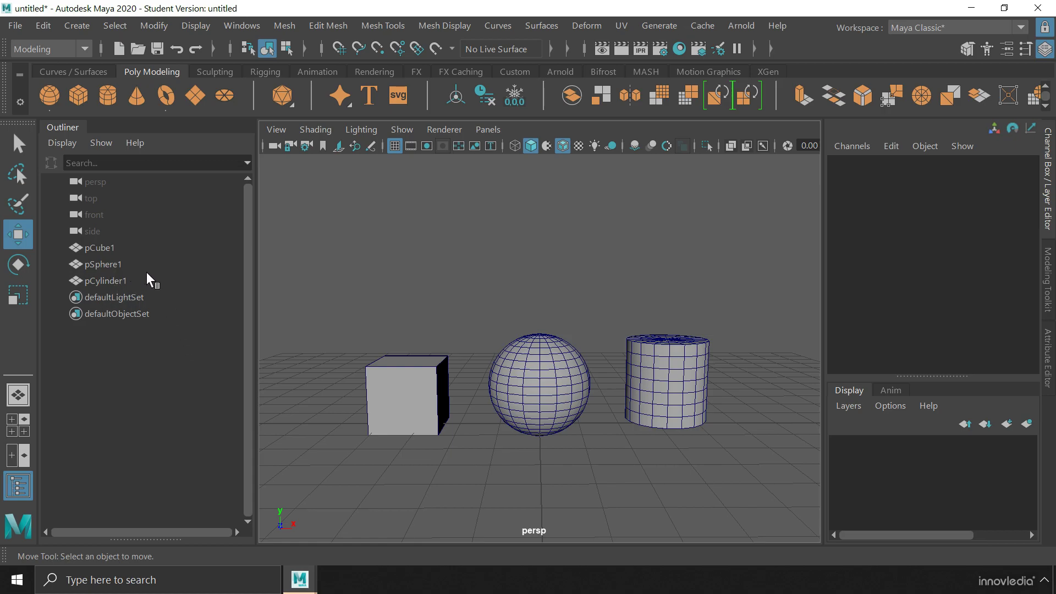
pyautogui.click(141, 248)
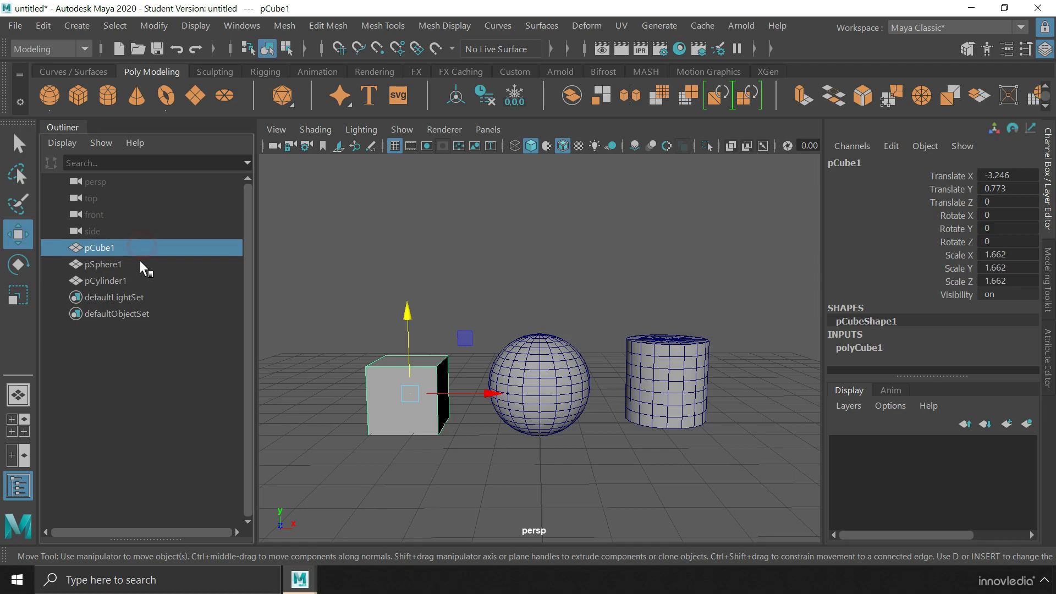
pyautogui.click(161, 344)
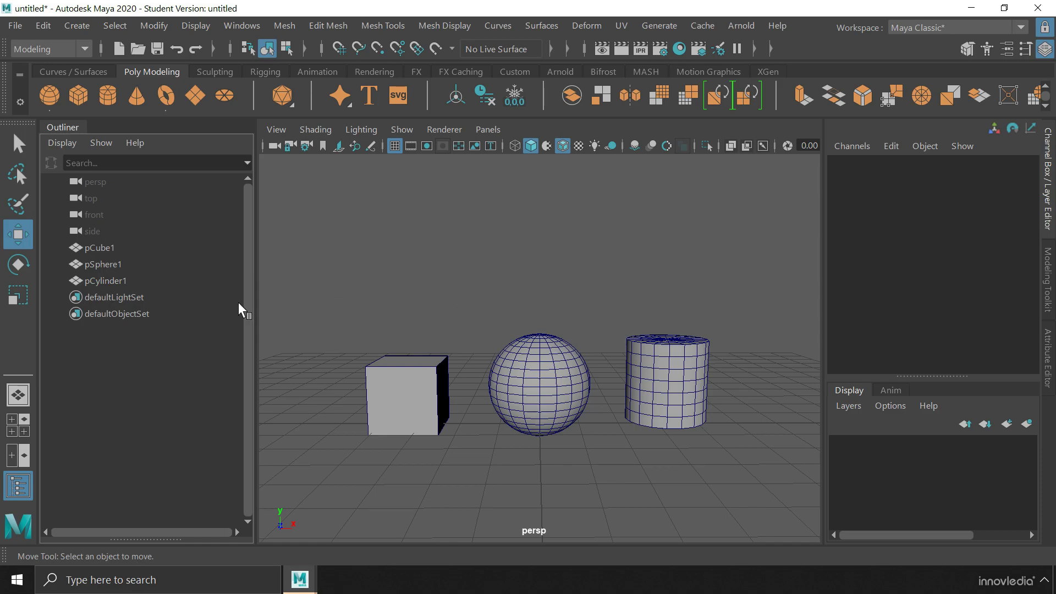
# Step: Rename pCube1 to Box in the Outliner
pyautogui.doubleClick(108, 247)
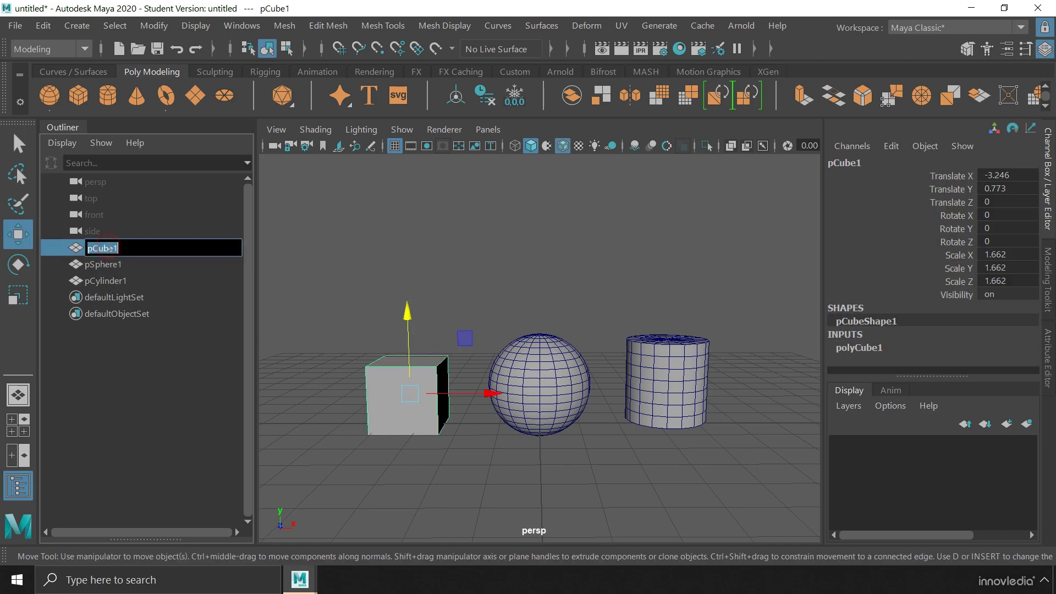
pyautogui.write('B')
pyautogui.write('ox')
pyautogui.press('Return')
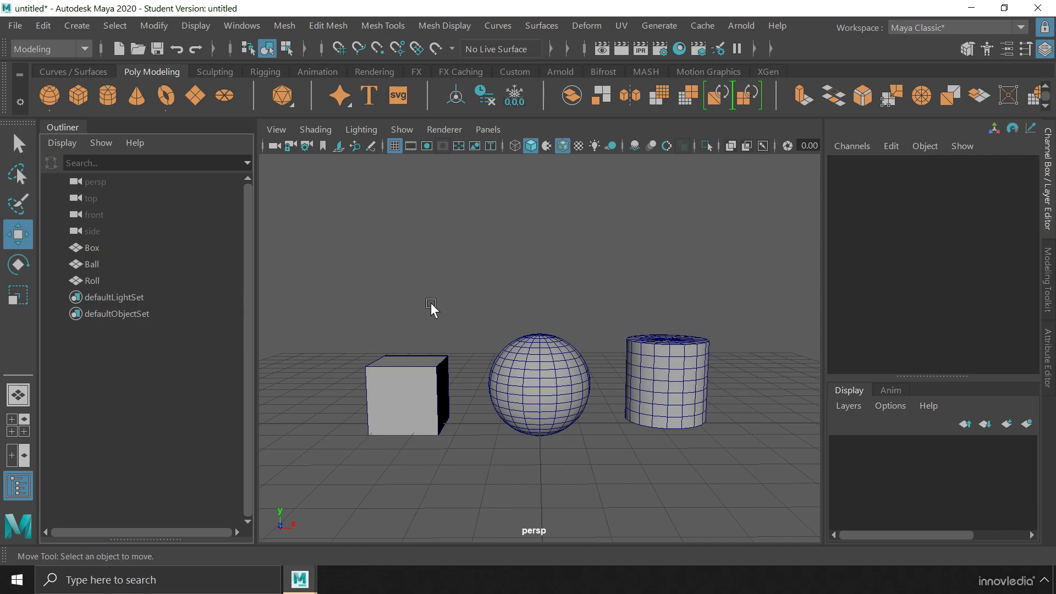
pyautogui.keyDown('shift'); pyautogui.click(110, 248); pyautogui.keyUp('shift')
pyautogui.keyDown('shift'); pyautogui.click(113, 258); pyautogui.keyUp('shift')
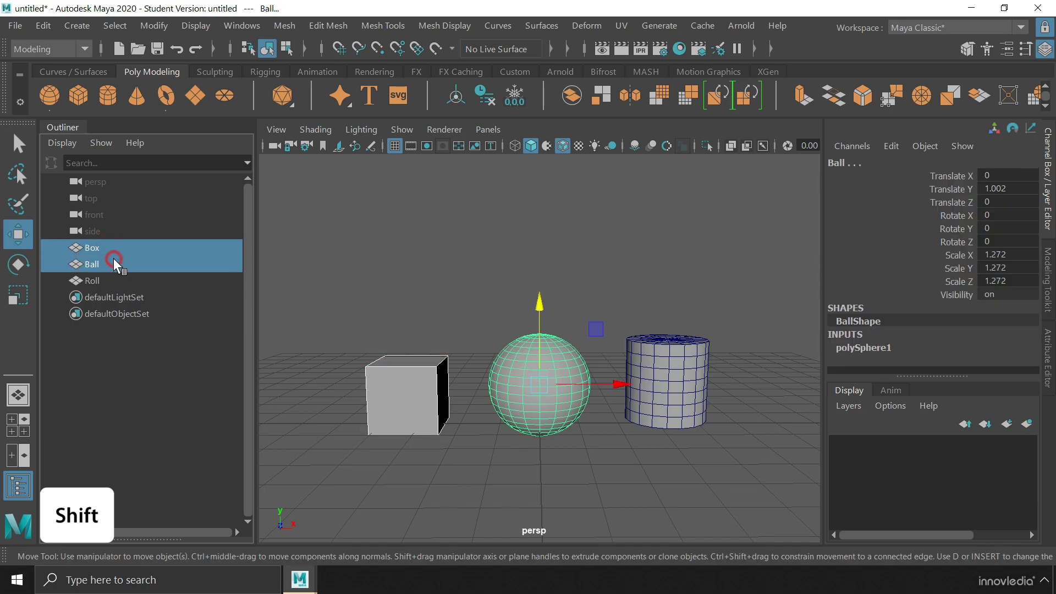
pyautogui.keyDown('shift'); pyautogui.click(114, 279); pyautogui.keyUp('shift')
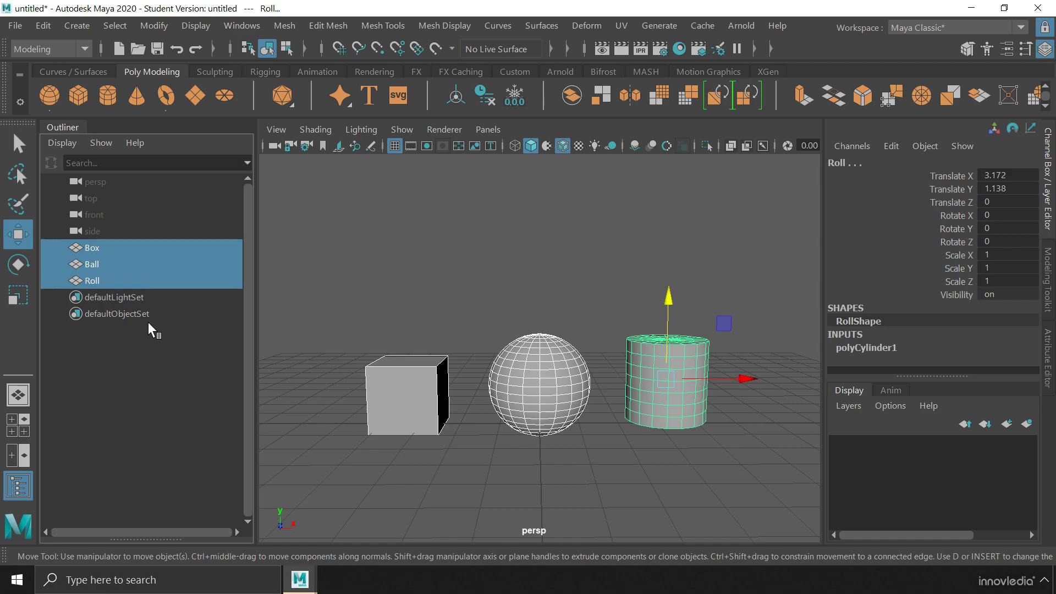
pyautogui.keyDown('ctrl'); pyautogui.click(143, 263); pyautogui.keyUp('ctrl')
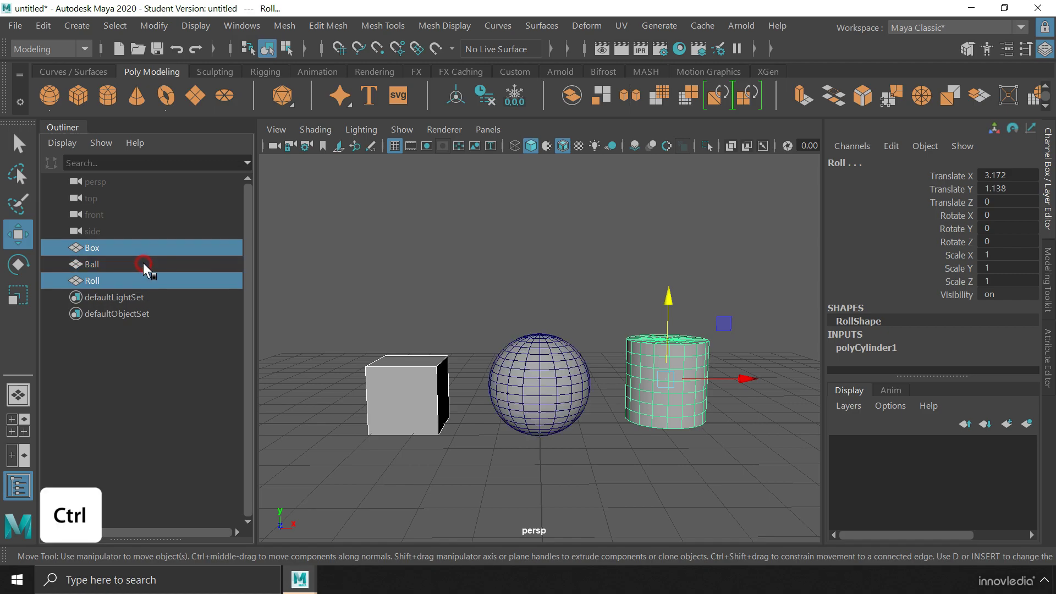
pyautogui.keyDown('ctrl'); pyautogui.click(147, 252); pyautogui.keyUp('ctrl')
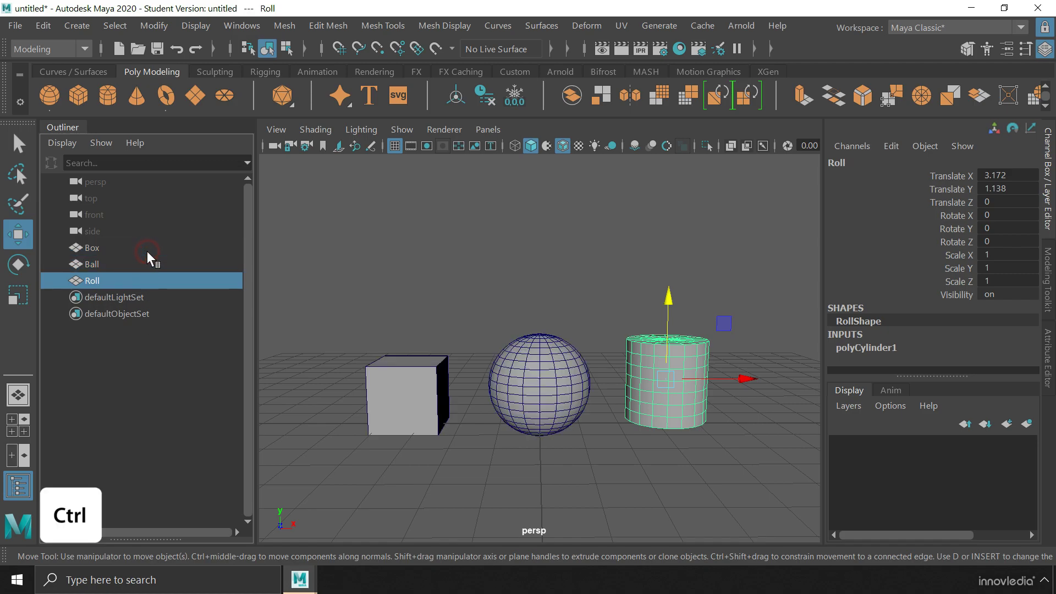
pyautogui.keyDown('ctrl'); pyautogui.click(147, 280); pyautogui.keyUp('ctrl')
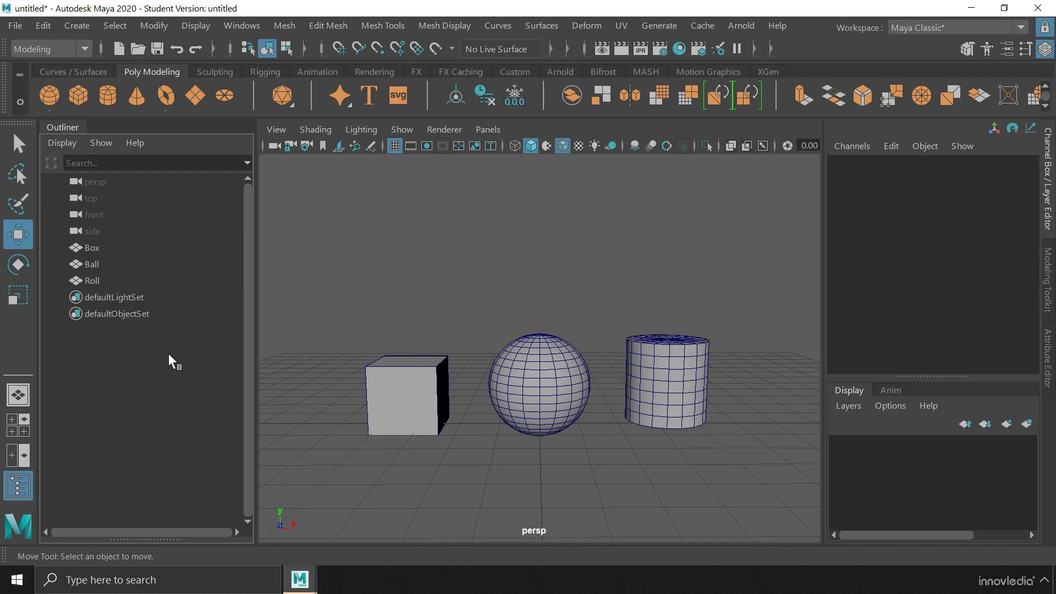
# Step: Group Box, Ball and Roll with Ctrl+G, then deselect
pyautogui.click(126, 247)
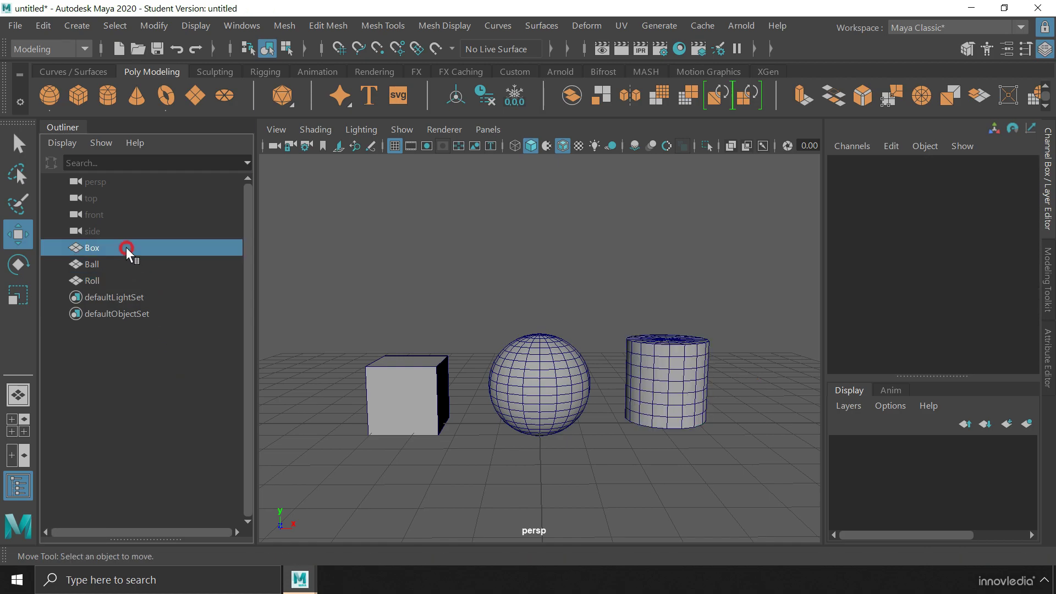
pyautogui.keyDown('shift'); pyautogui.click(125, 277); pyautogui.keyUp('shift')
pyautogui.hotkey('ctrl', 'g')
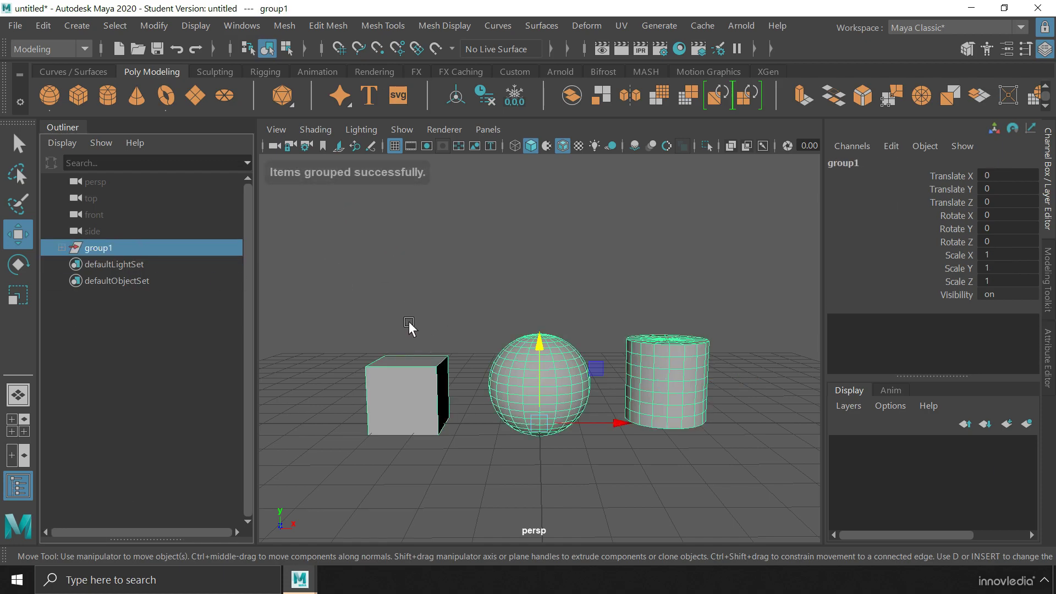
pyautogui.click(175, 306)
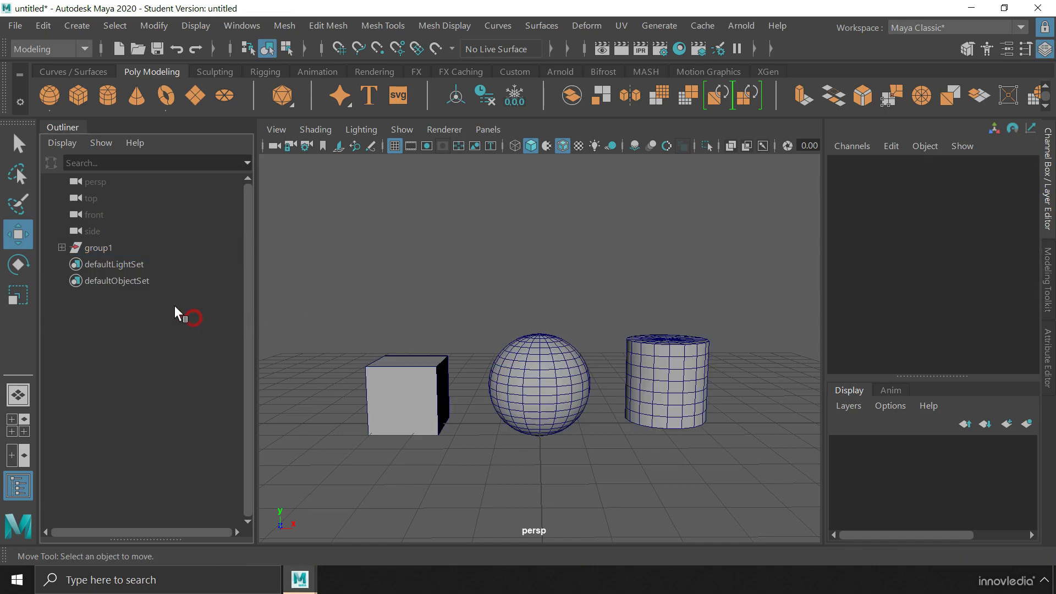
# Step: Ungroup group1 via Edit > Ungroup, undo and redo it, then deselect
pyautogui.click(105, 250)
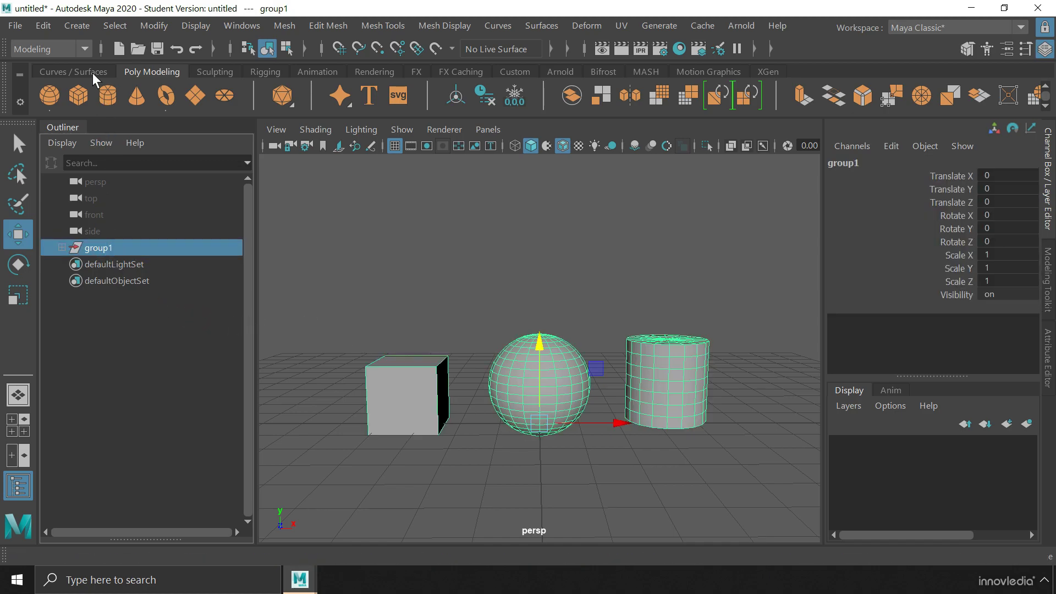
pyautogui.click(52, 23)
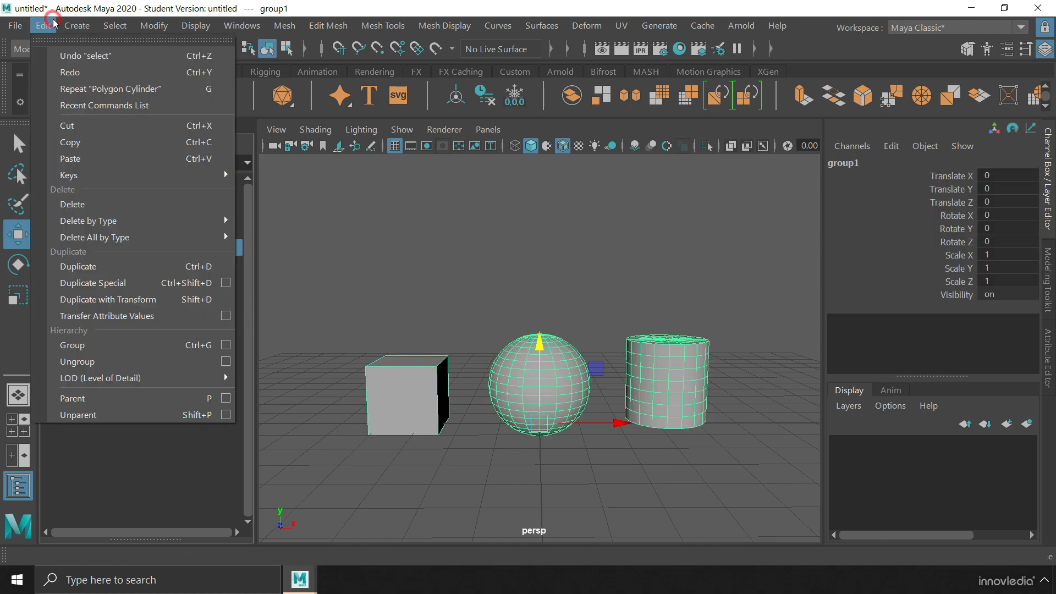
pyautogui.click(102, 365)
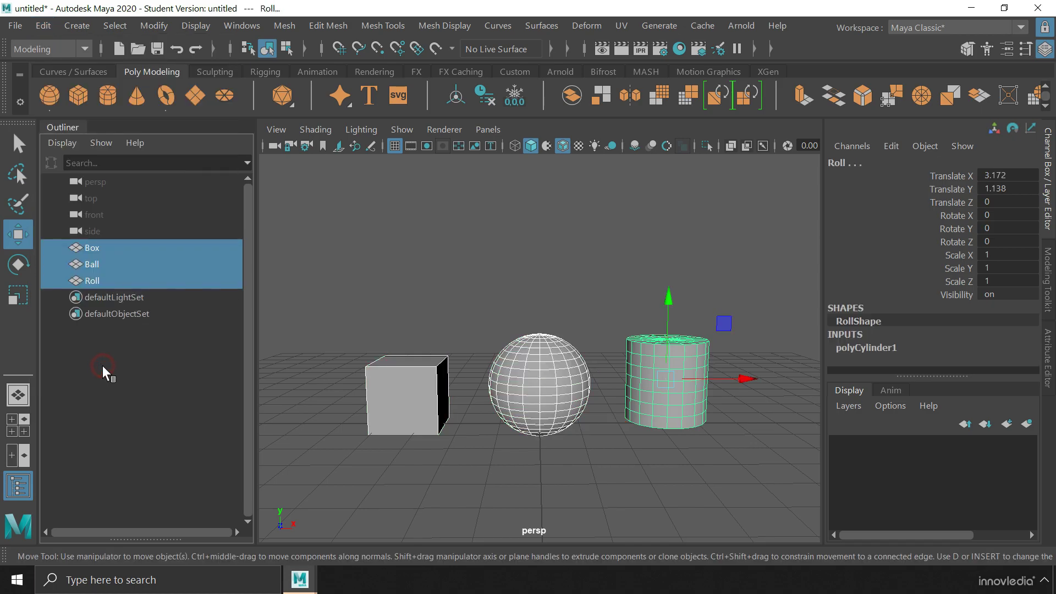
pyautogui.hotkey('ctrl', 'z')
pyautogui.hotkey('shift', 'z')
pyautogui.hotkey('shift', 'z')
pyautogui.click(235, 380)
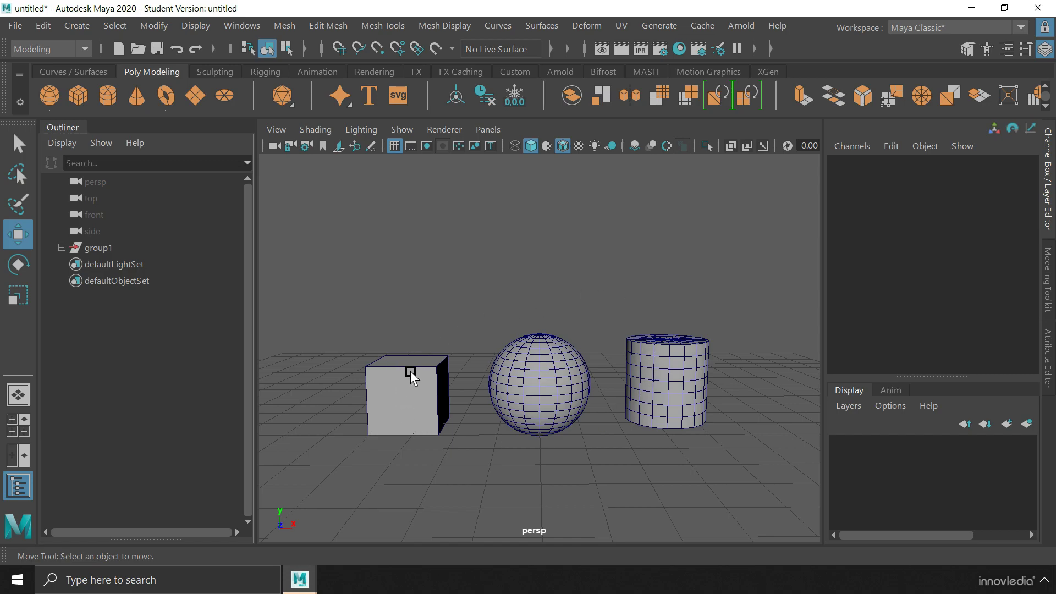
# Step: Expand group1, drag Box out to the top level, then select group1
pyautogui.click(62, 248)
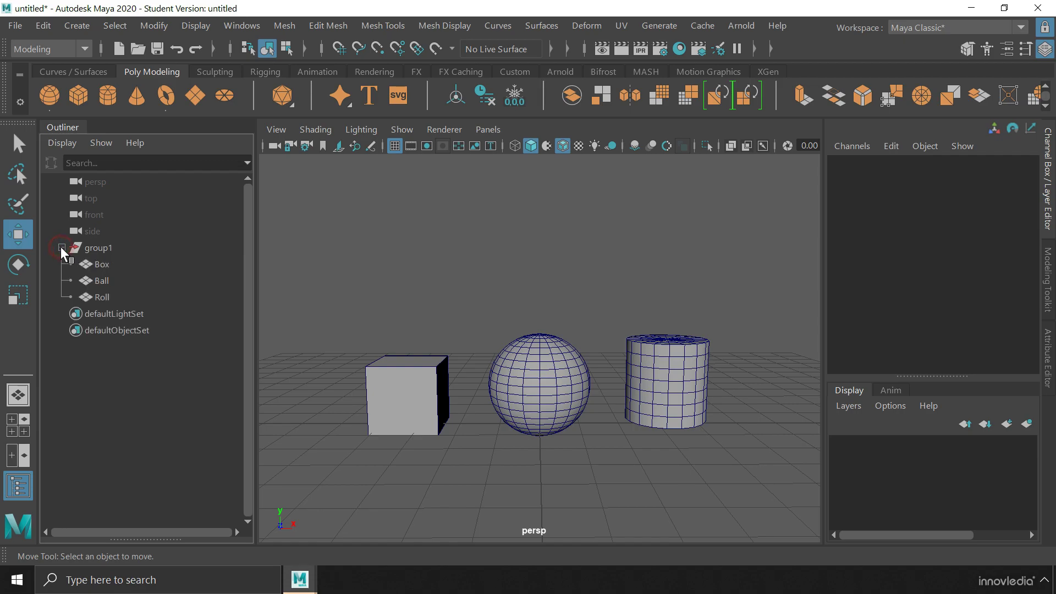
pyautogui.click(110, 266)
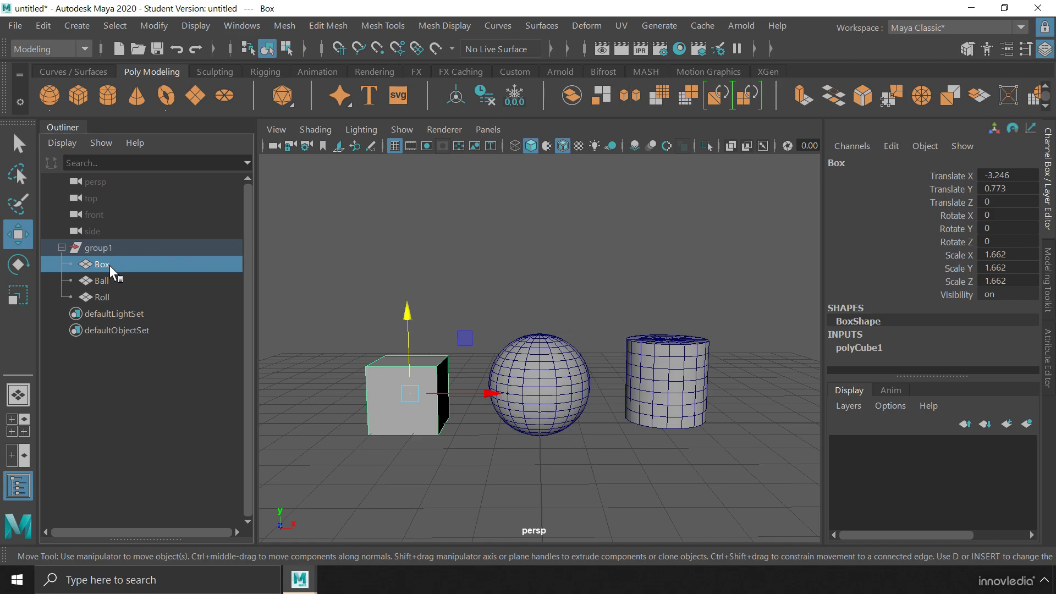
pyautogui.moveTo(110, 265); pyautogui.dragTo(118, 239, button='middle')
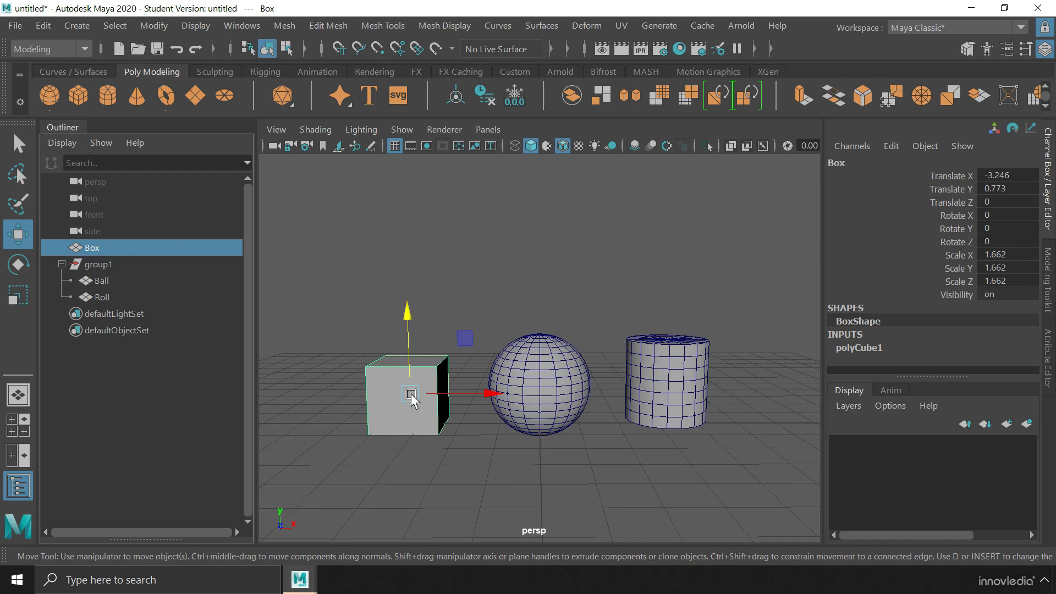
pyautogui.click(112, 262)
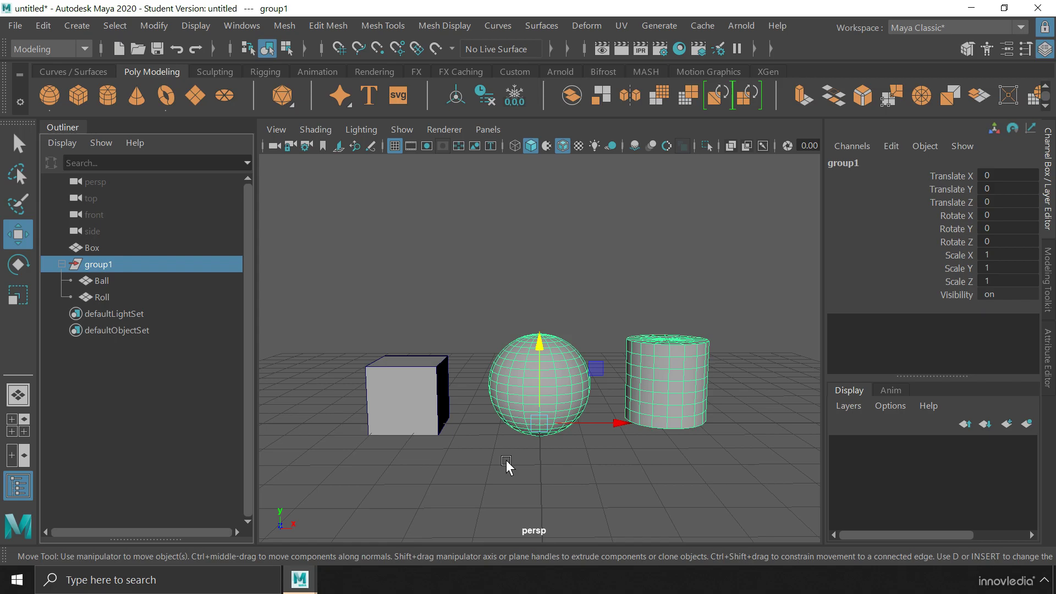
# Step: Hide Box and then Ball with Ctrl+H
pyautogui.click(136, 354)
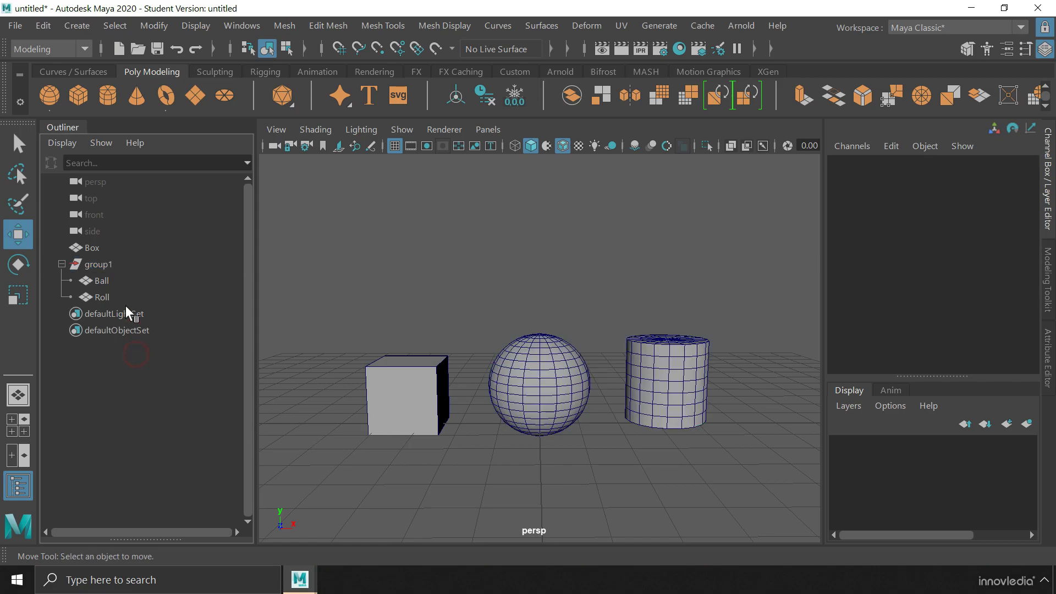
pyautogui.click(117, 251)
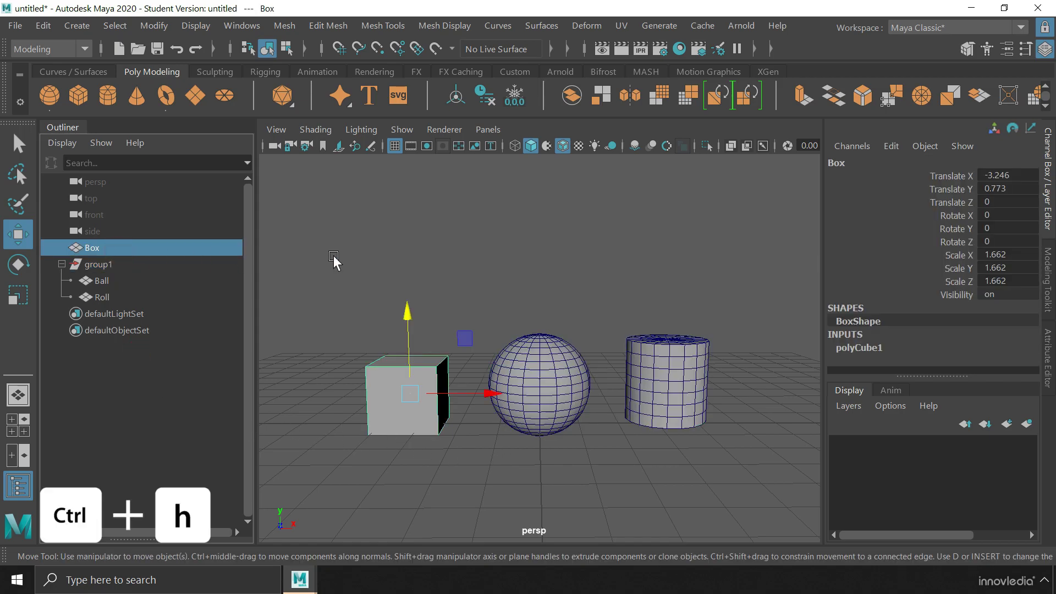
pyautogui.hotkey('ctrl', 'h')
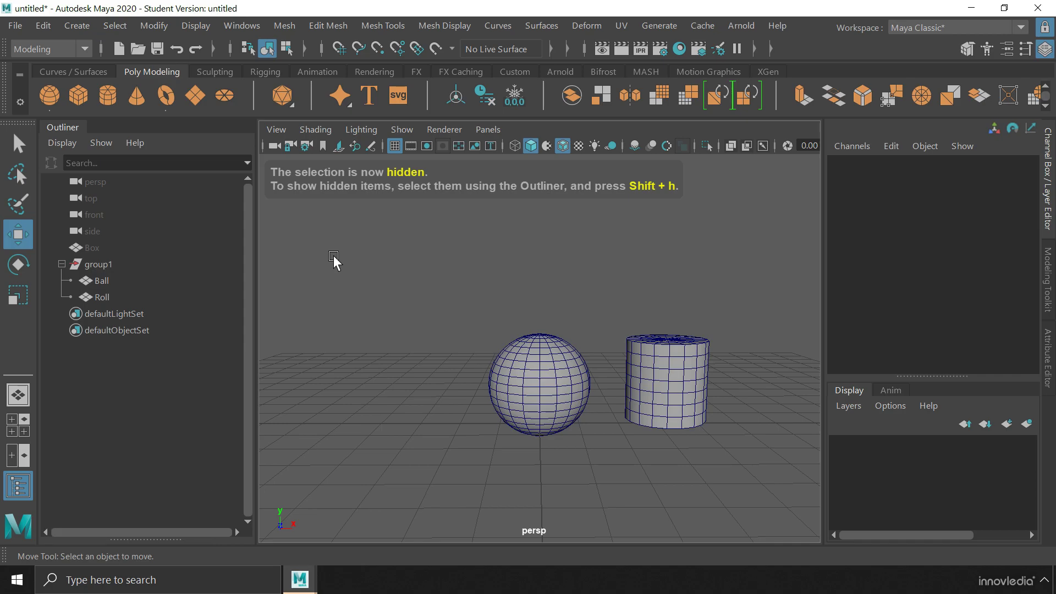
pyautogui.click(153, 281)
pyautogui.hotkey('ctrl', 'h')
# Step: Select the hidden Box and Ball and unhide them with Shift+H
pyautogui.click(141, 249)
pyautogui.keyDown('shift'); pyautogui.click(141, 280); pyautogui.keyUp('shift')
pyautogui.hotkey('shift', 'h')
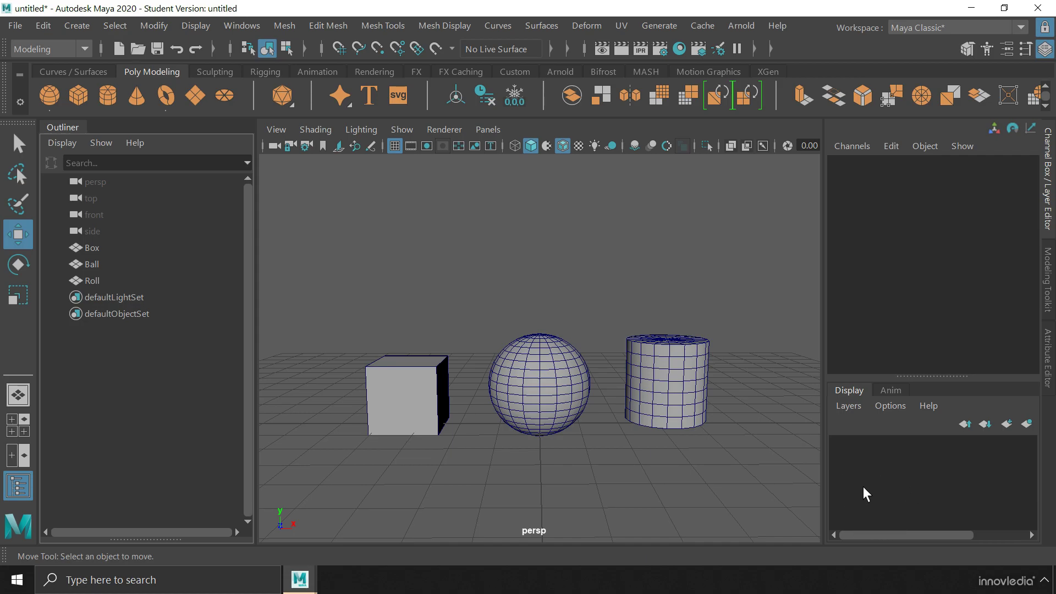
# Step: Create a new display layer and rename it Set_01 in Edit Layer
pyautogui.click(1008, 425)
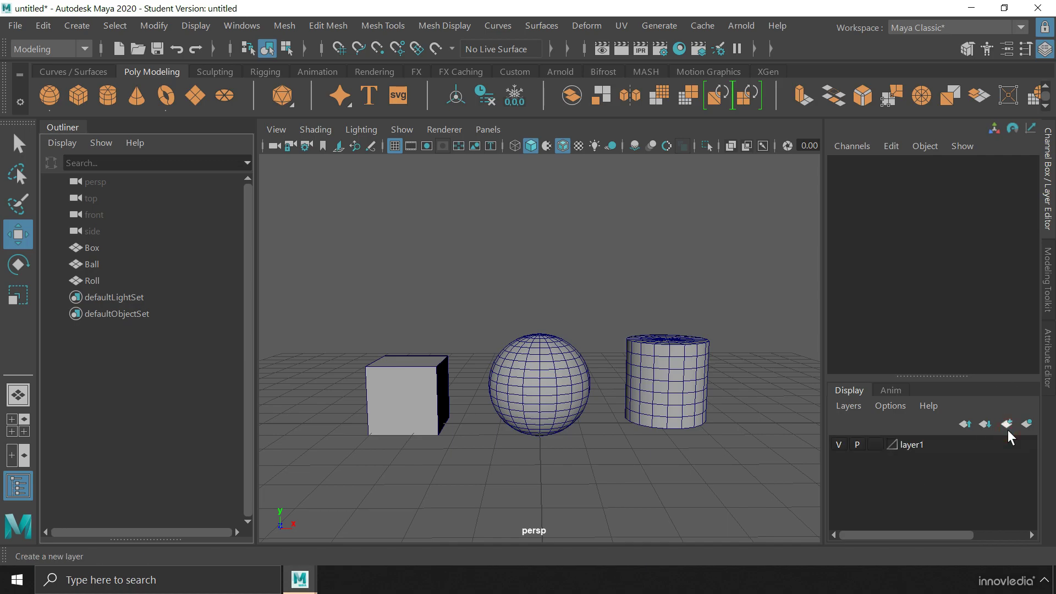
pyautogui.doubleClick(908, 446)
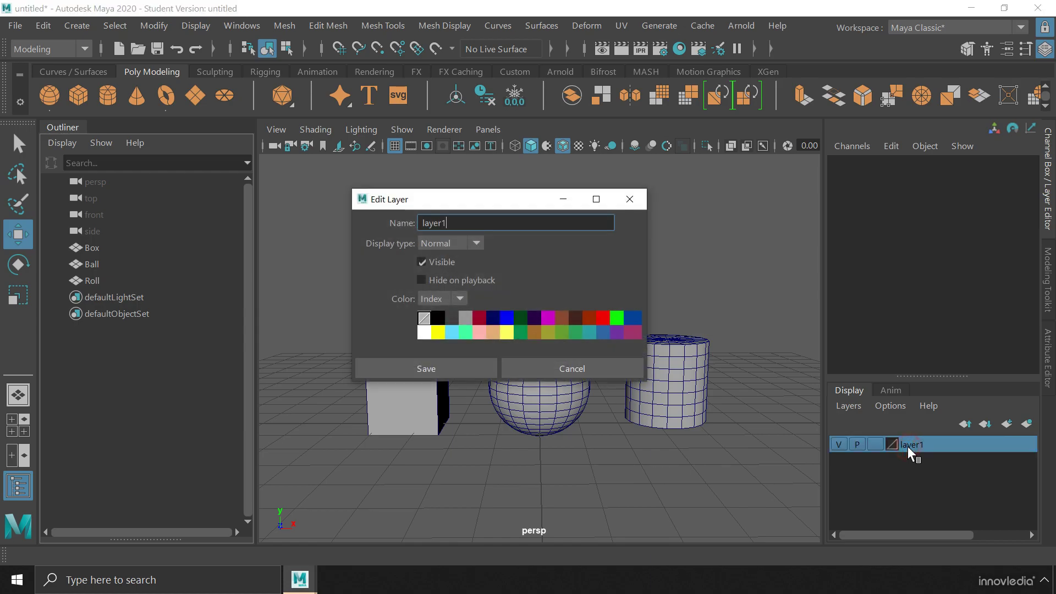
pyautogui.moveTo(459, 223); pyautogui.dragTo(365, 220)
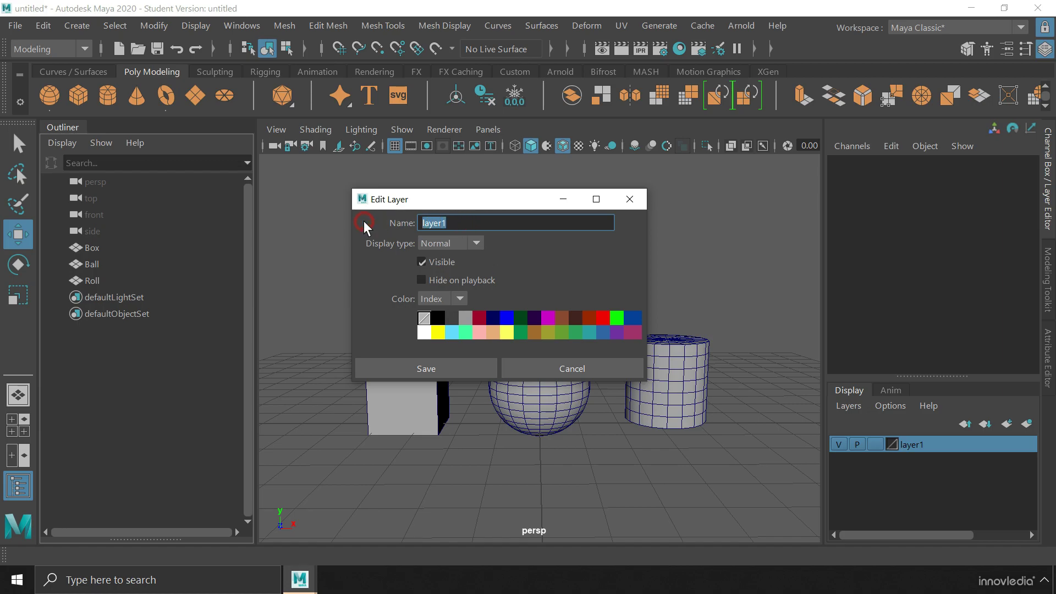
pyautogui.write('Set_01')
pyautogui.click(432, 372)
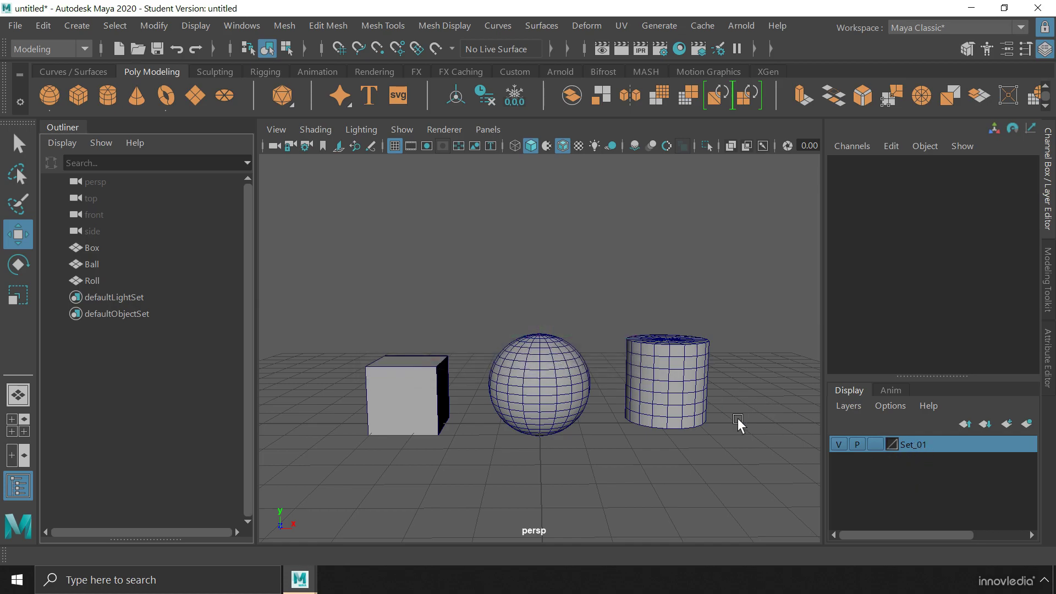
# Step: Add the selected Box to the Set_01 layer
pyautogui.click(423, 389)
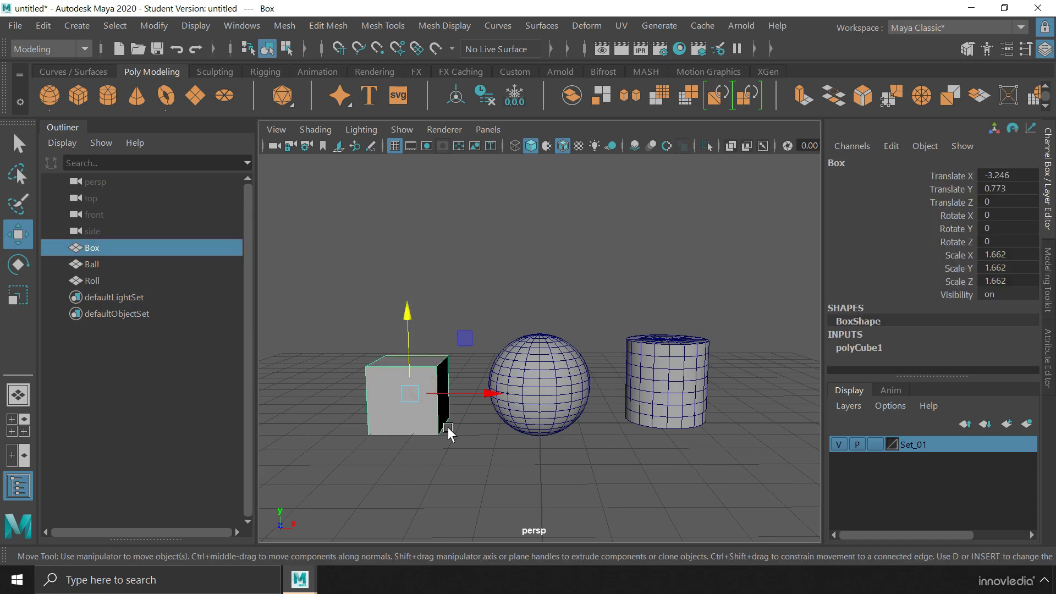
pyautogui.rightClick(922, 445)
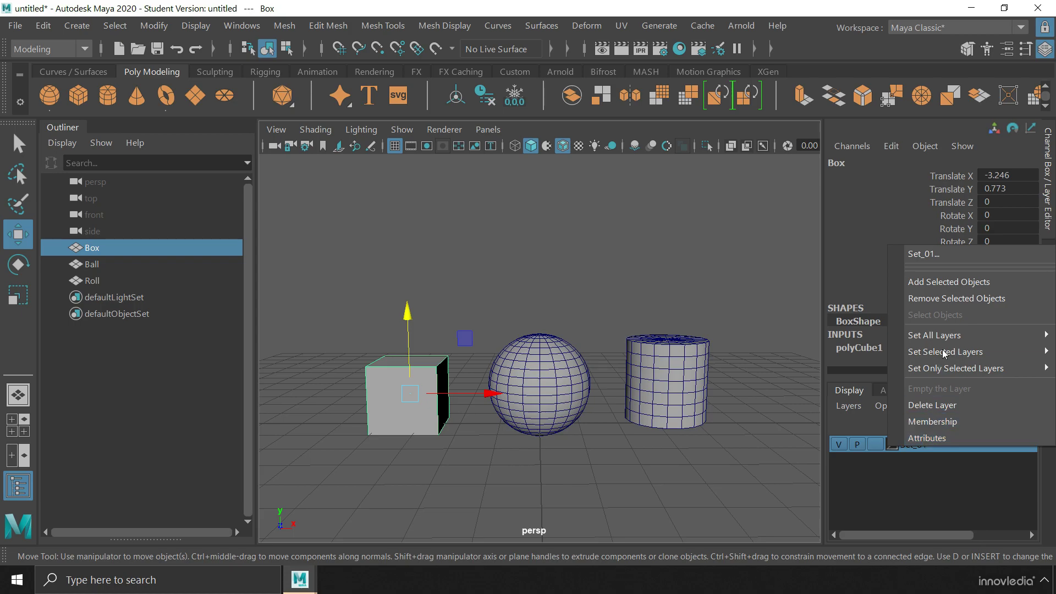
pyautogui.click(990, 282)
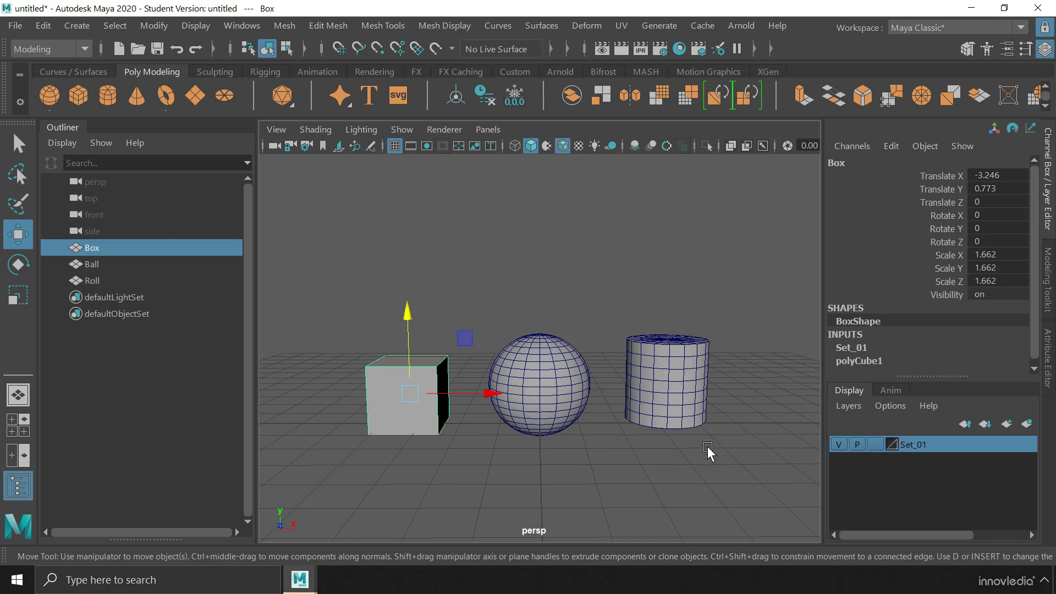
# Step: Toggle Set_01 visibility off and on twice to check Box hides
pyautogui.click(842, 444)
pyautogui.click(841, 444)
pyautogui.click(841, 444)
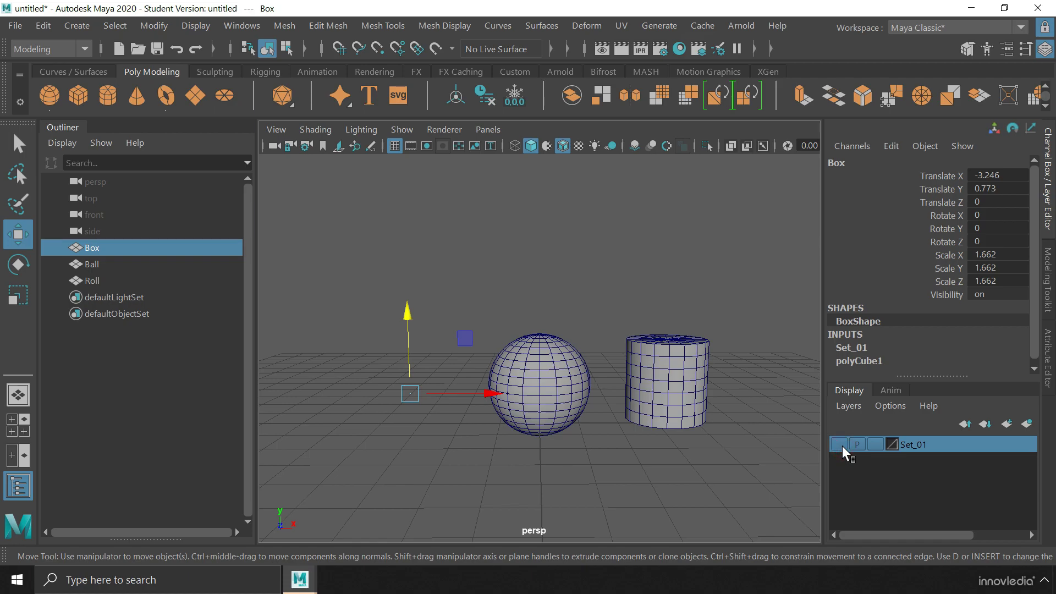
pyautogui.click(842, 444)
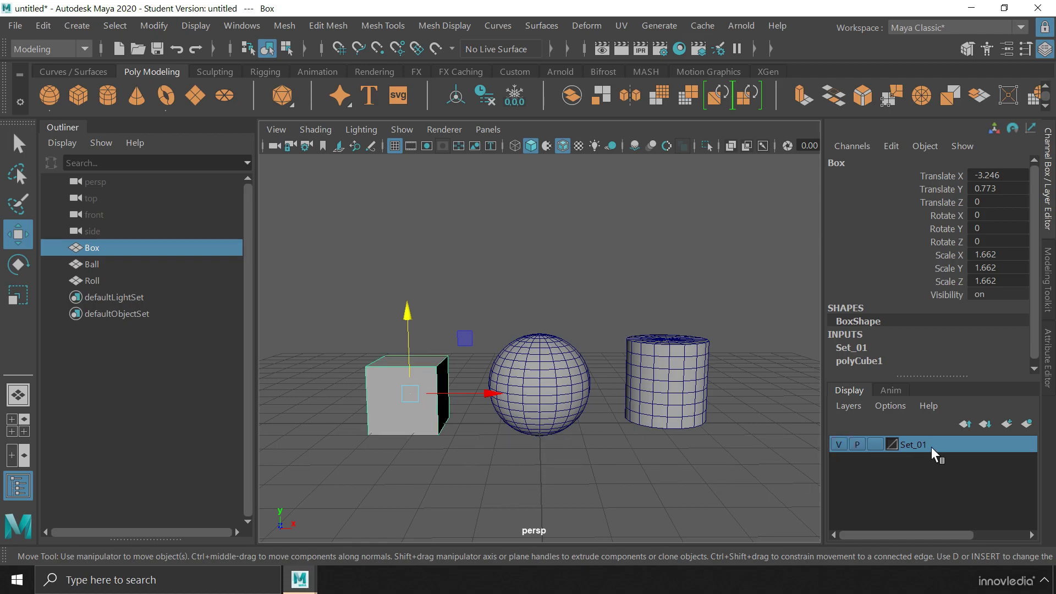
# Step: Remove Box from the Set_01 layer and clear the selection
pyautogui.click(923, 464)
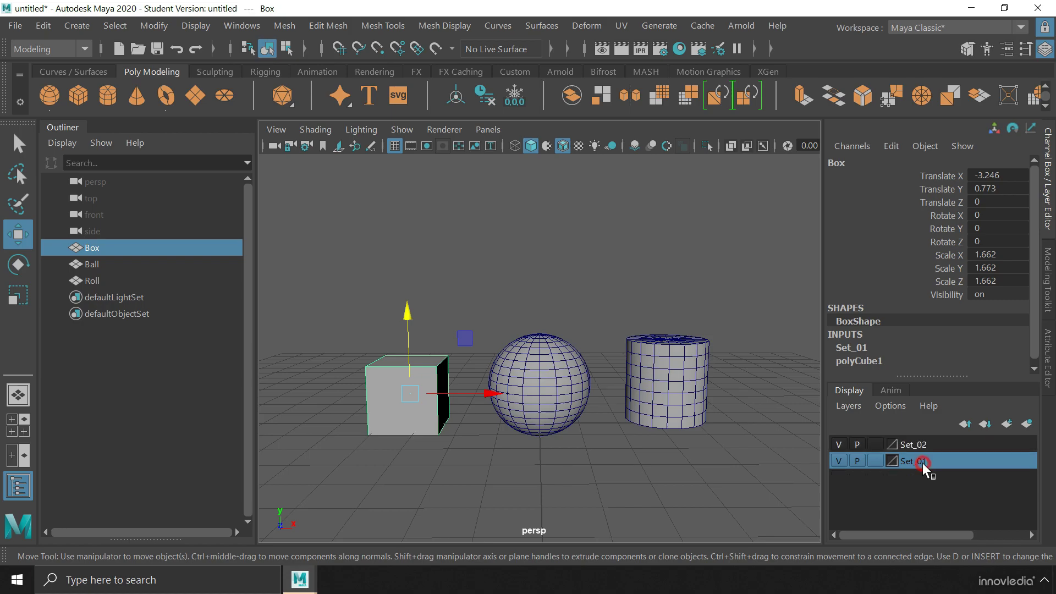
pyautogui.rightClick(922, 464)
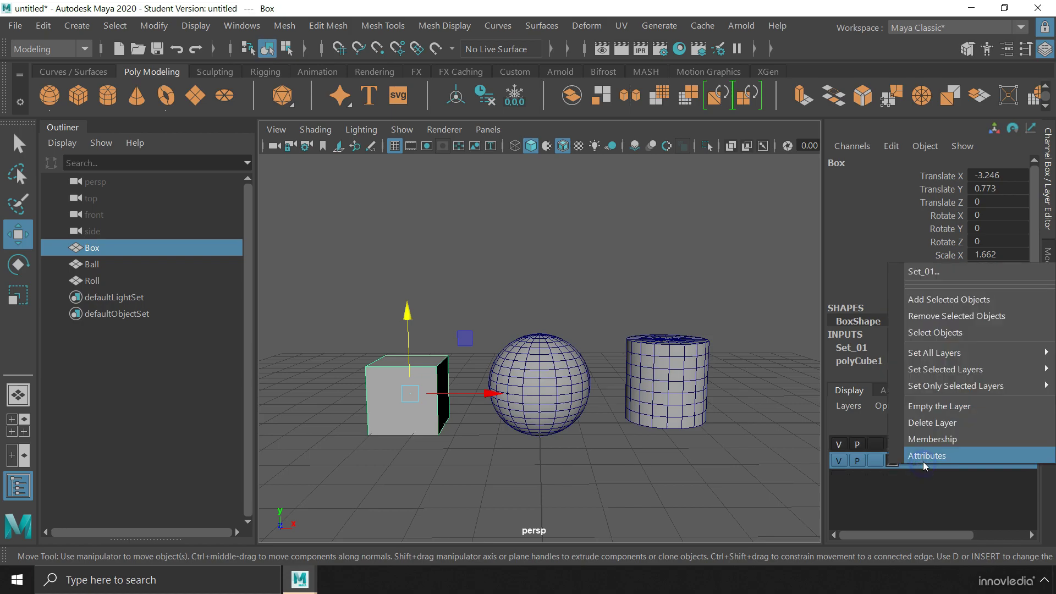
pyautogui.click(945, 318)
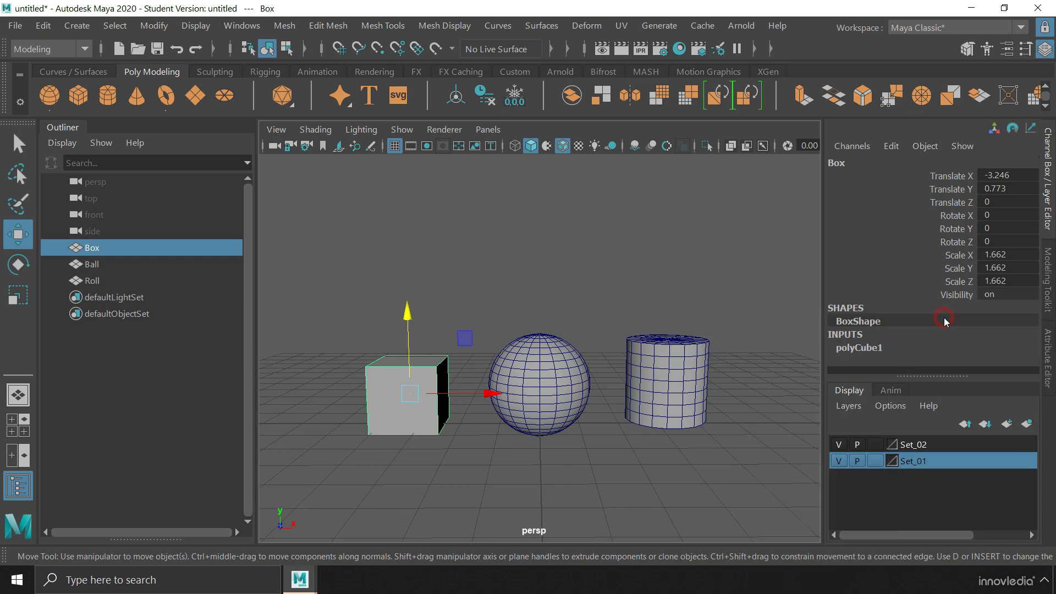
pyautogui.click(787, 480)
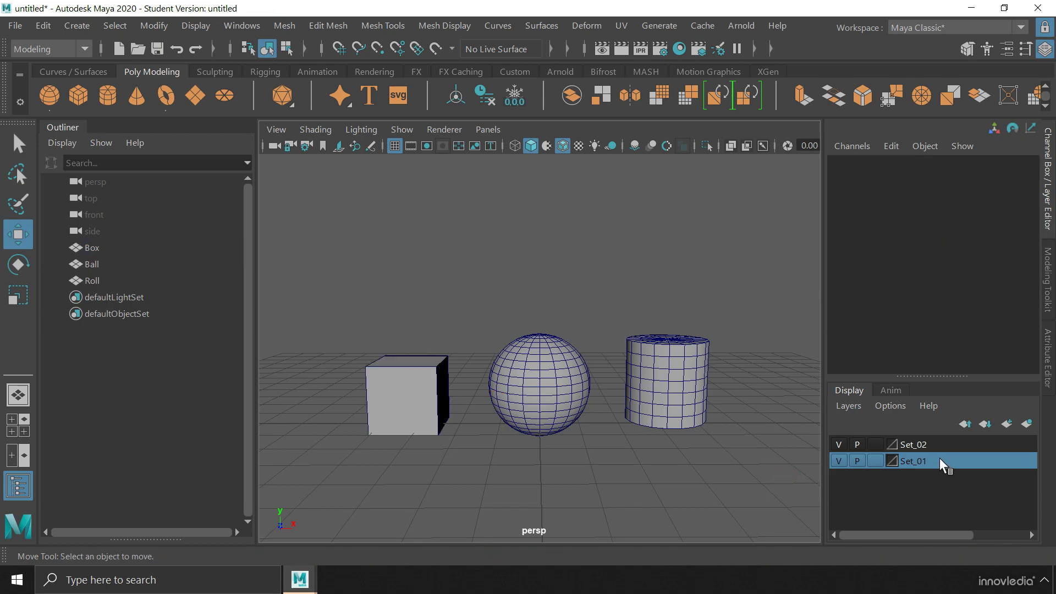
# Step: Reorder the layers so Set_01 ends up above Set_02
pyautogui.click(965, 424)
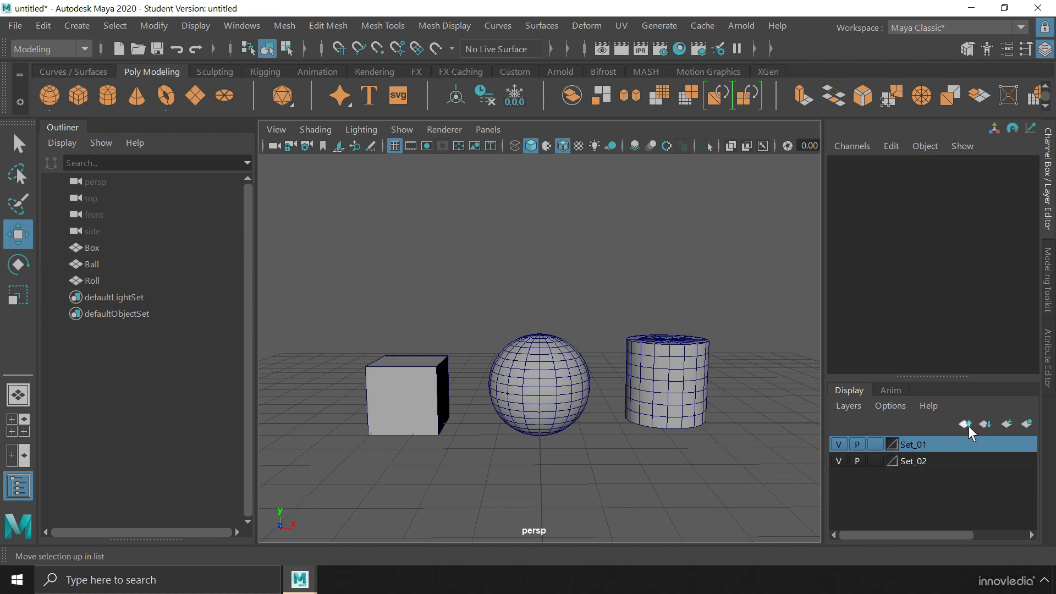
pyautogui.click(985, 425)
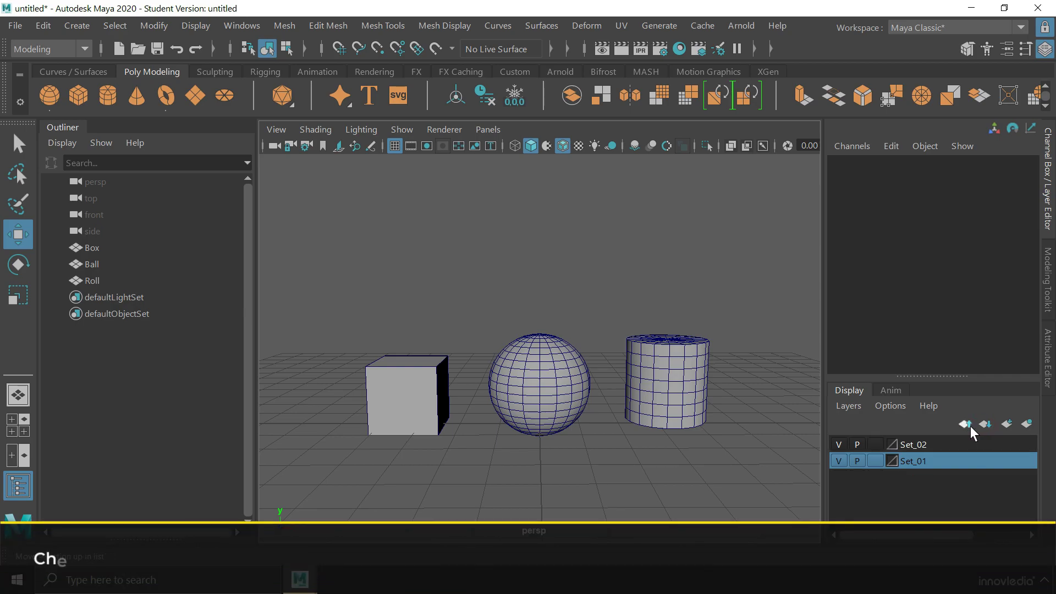
pyautogui.click(971, 426)
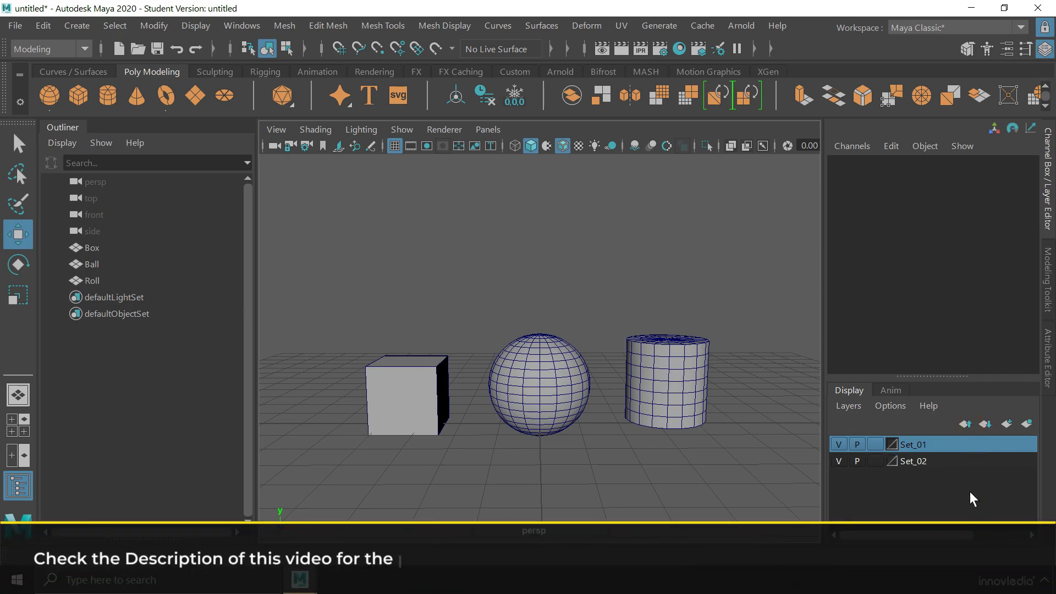